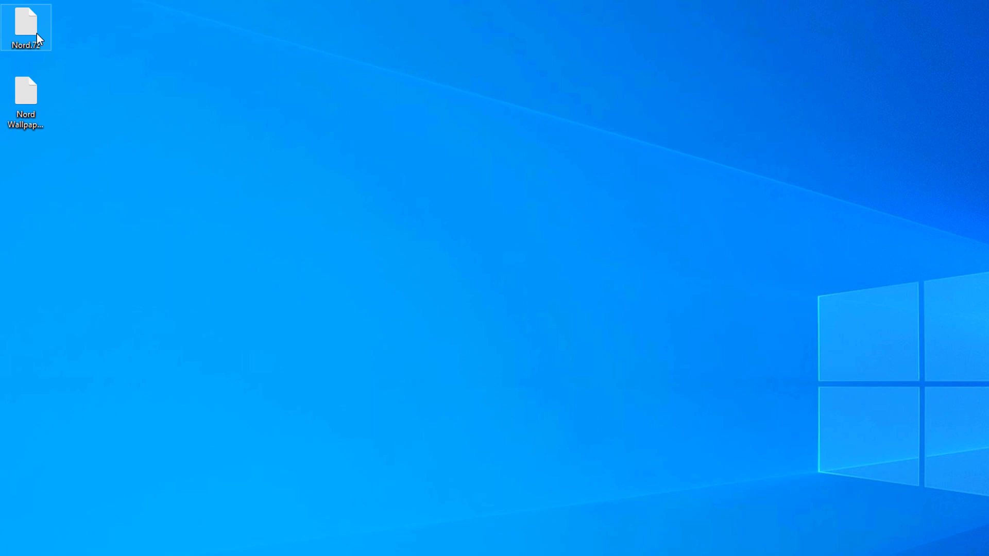
Step: Extract the Nord.7z archive on the desktop with 7-Zip
right_click(29, 32)
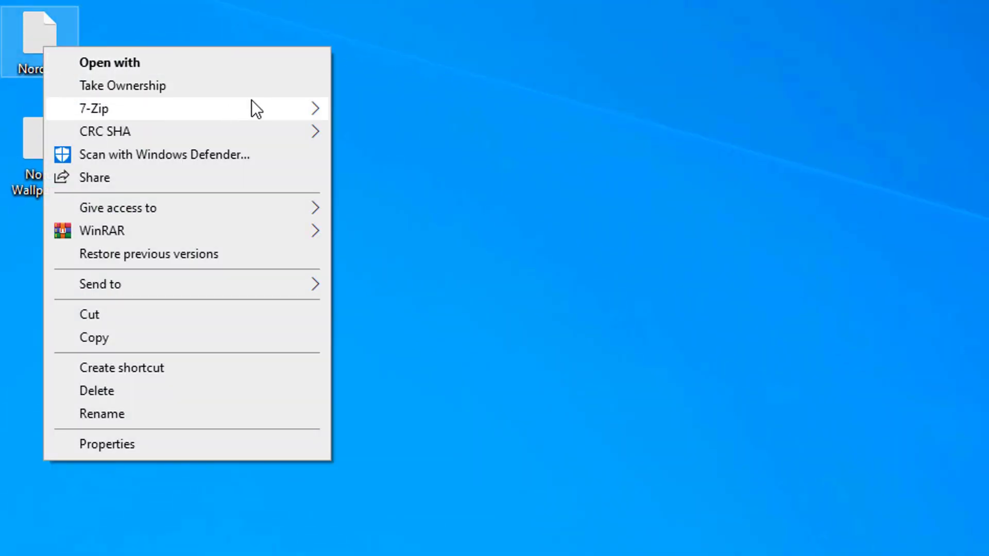
mouse_move(252, 109)
click(392, 180)
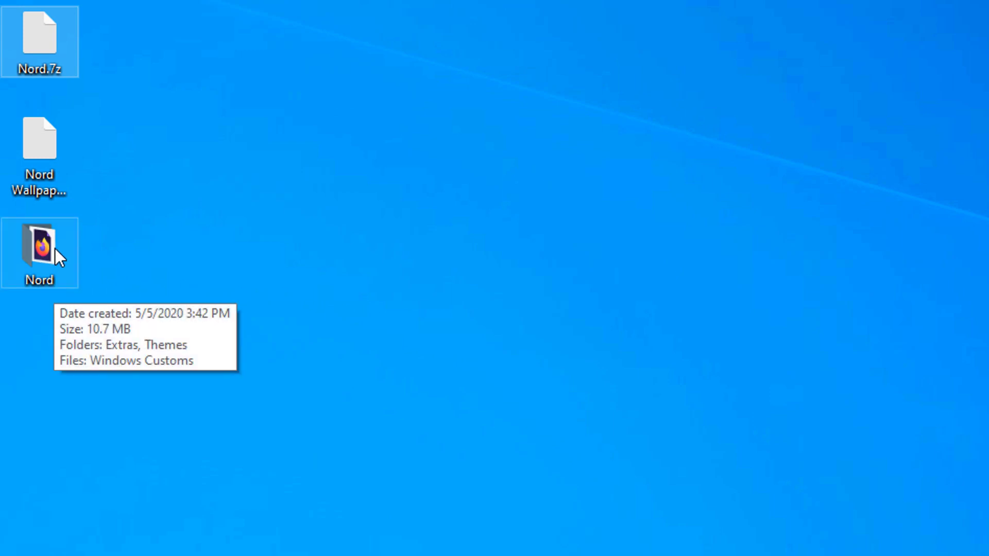
Step: Run the Nord theme installer from the extracted Nord > Themes > Nord folder, extracting to C:\Windows\Resources\Themes\
double_click(37, 250)
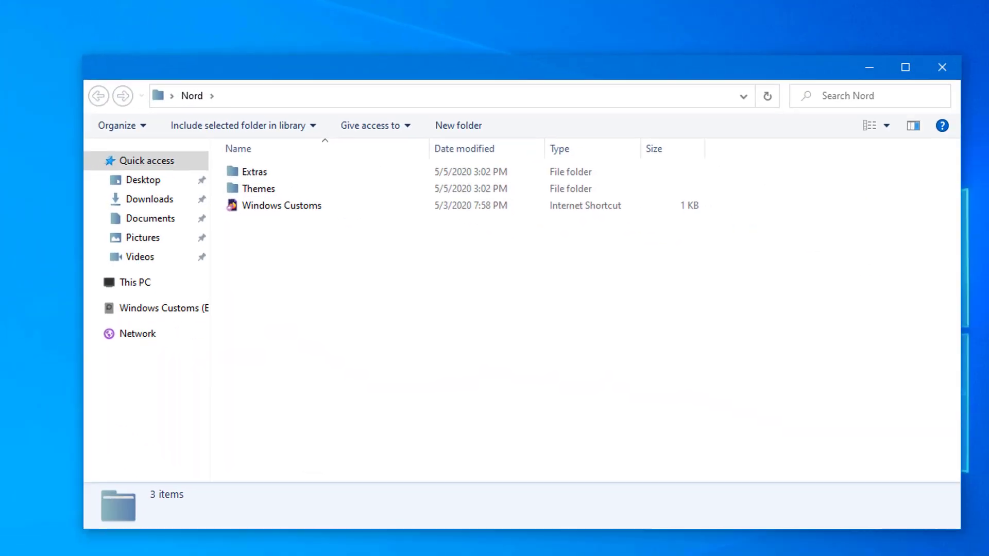
double_click(235, 177)
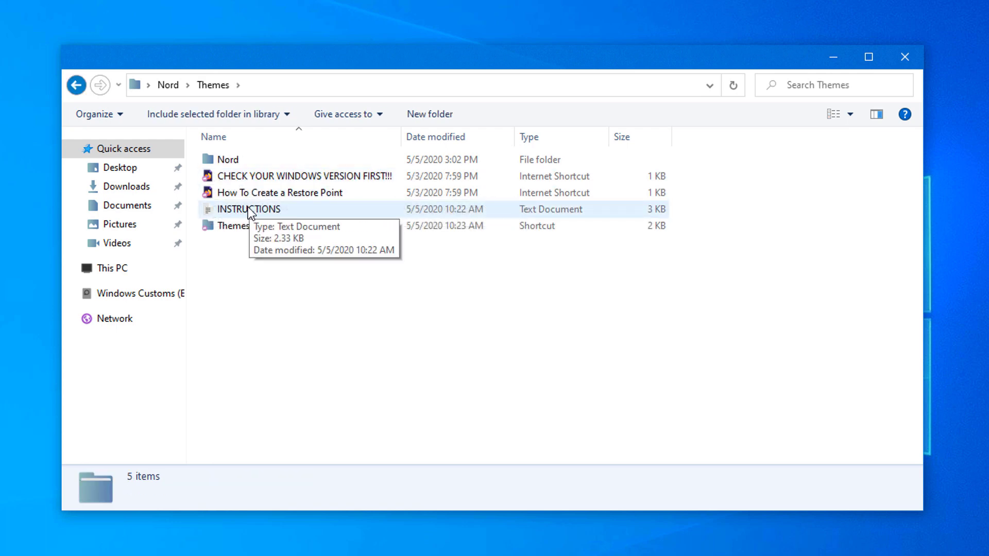
double_click(229, 161)
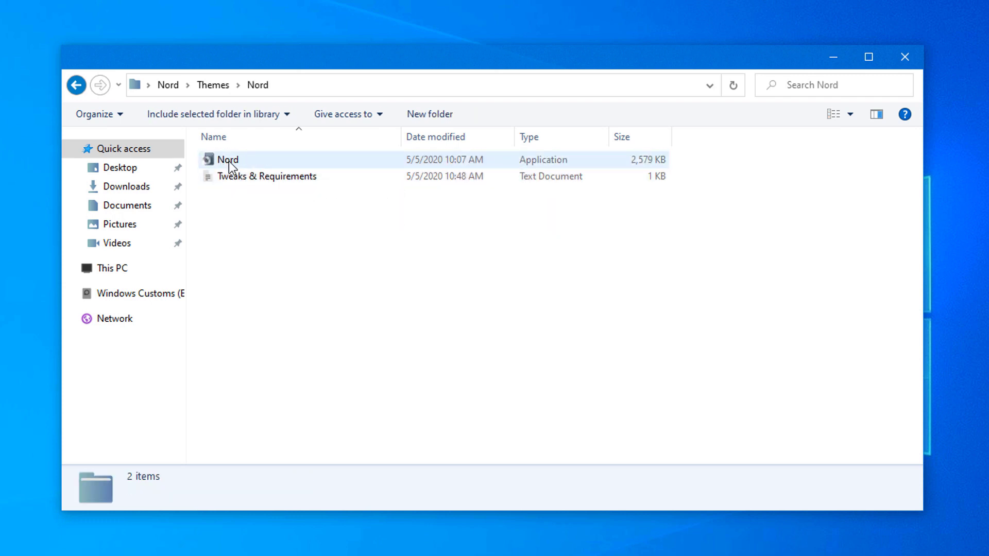
double_click(229, 160)
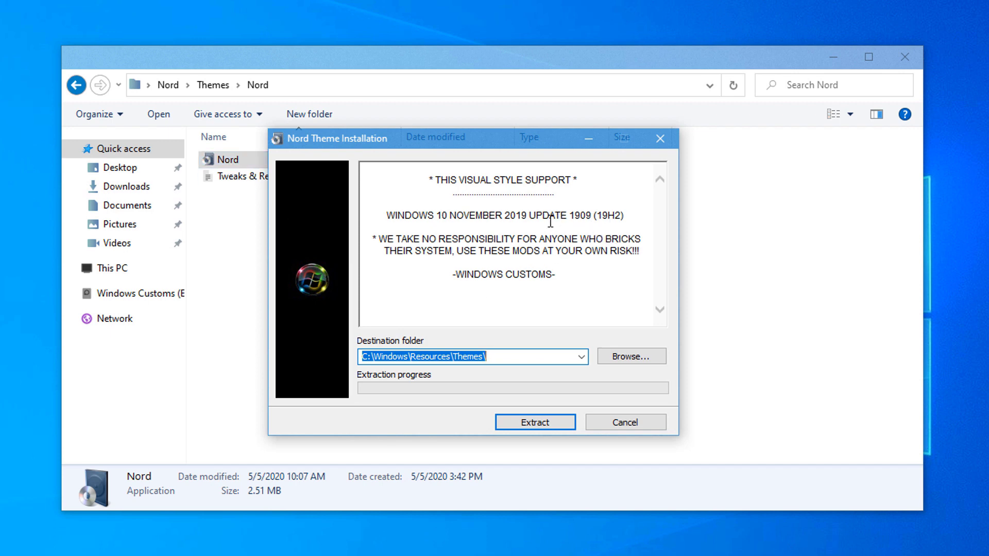
click(536, 424)
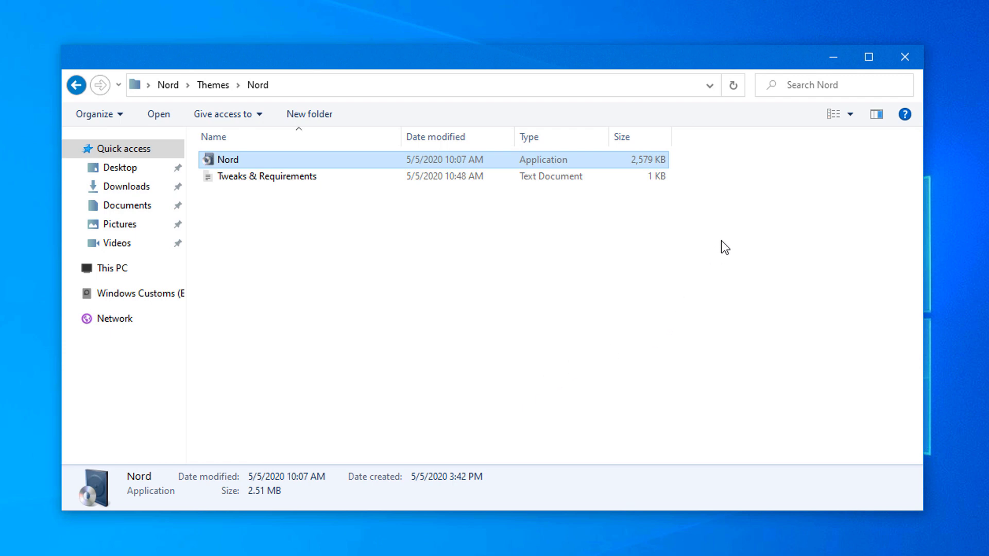
click(905, 57)
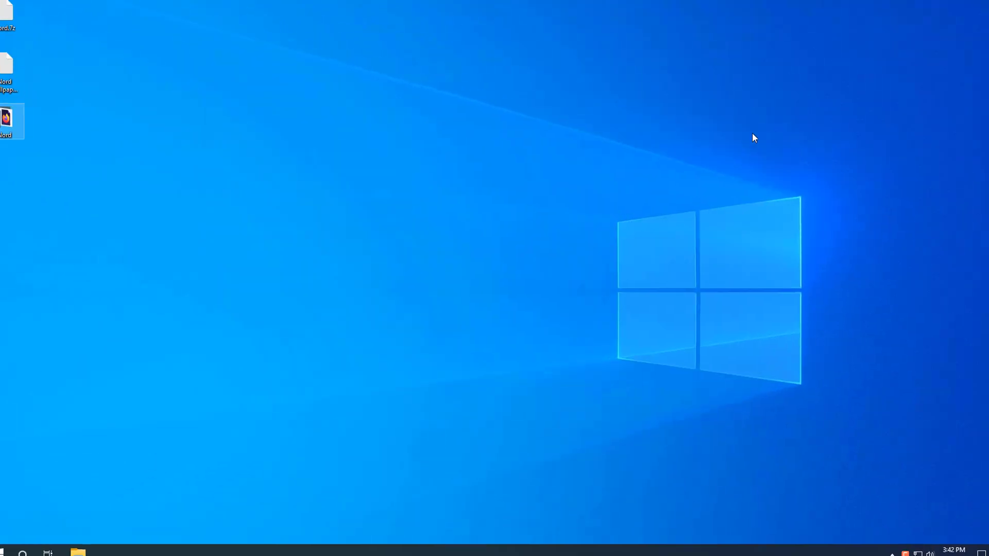
Step: Apply the Nord theme listed after Nord Mac in the Windows personalization theme settings
right_click(131, 208)
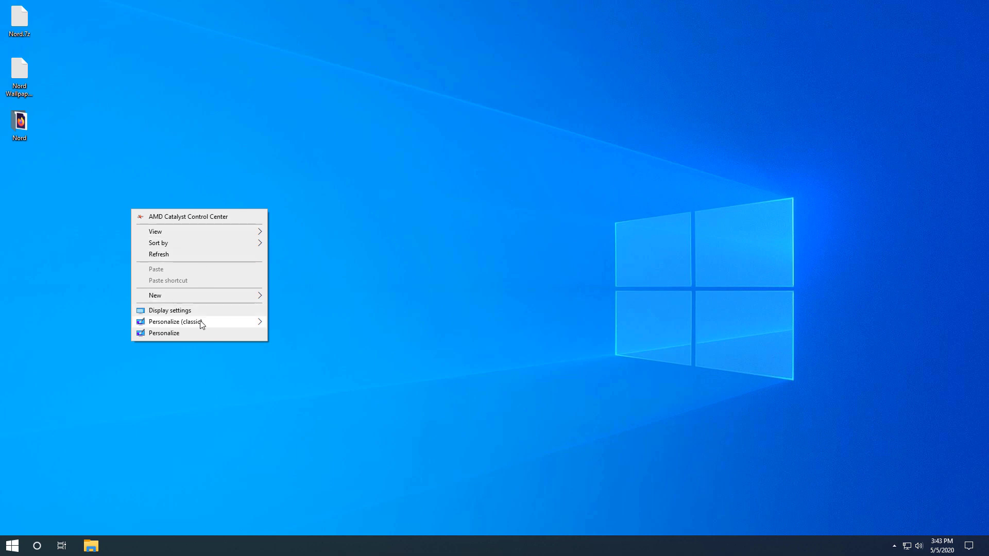
click(167, 335)
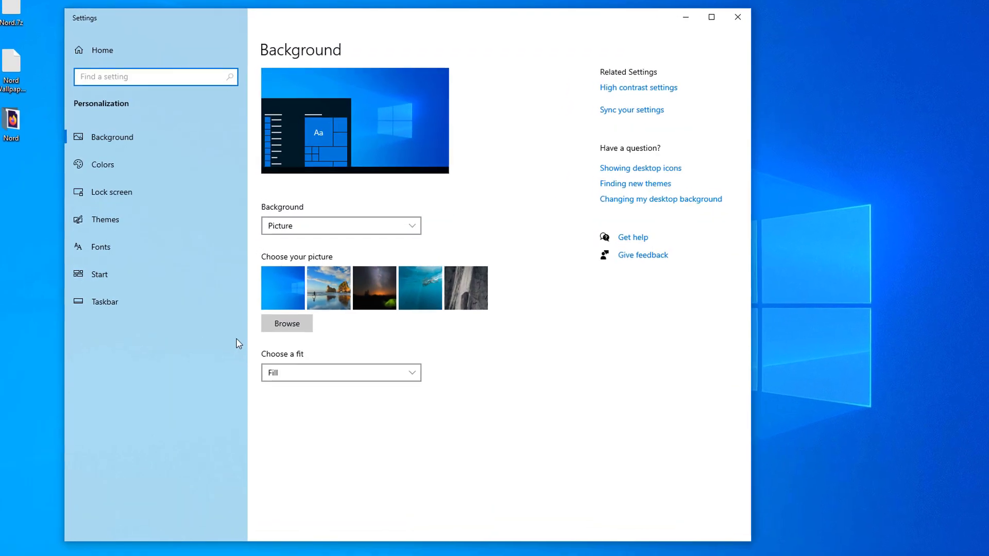
click(113, 224)
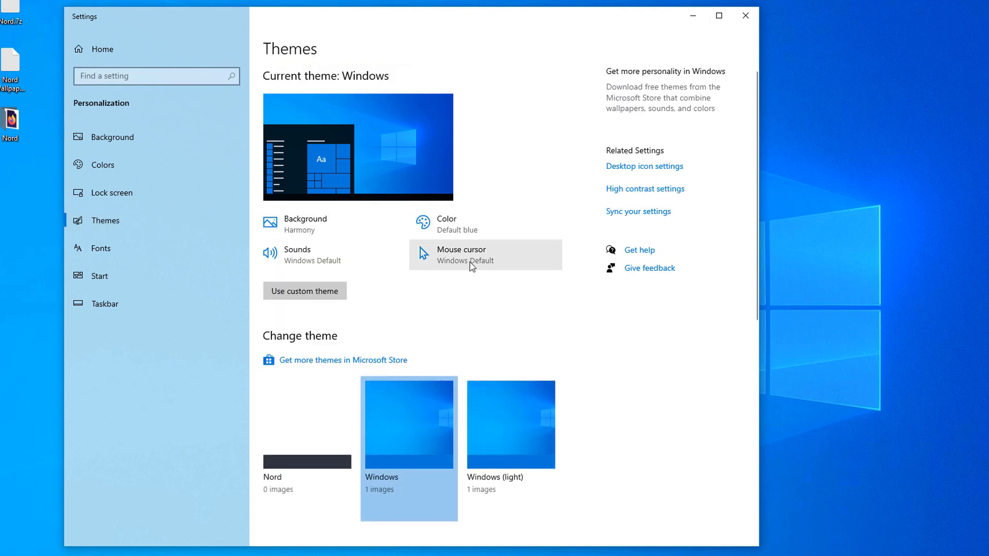
scroll(327, 407, down, 8)
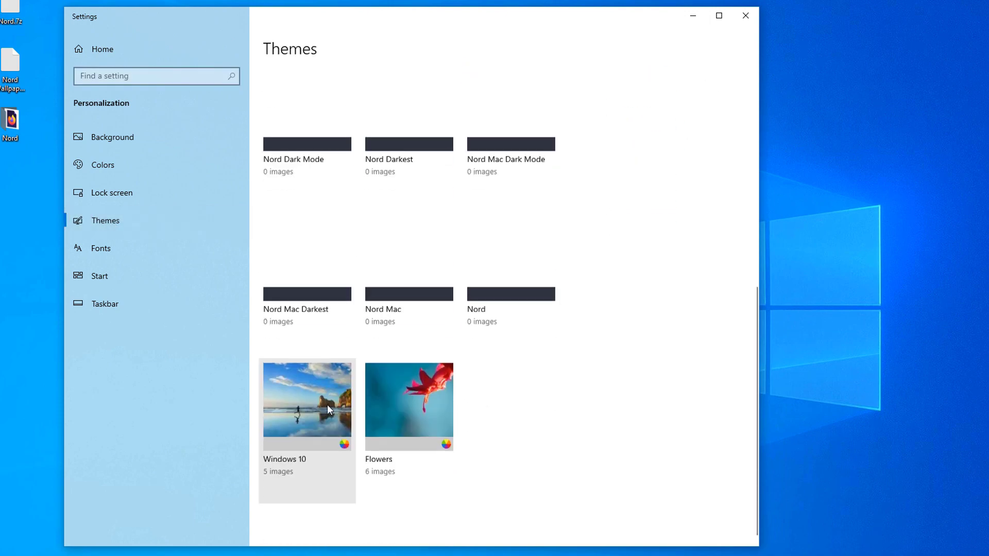
scroll(329, 410, up, 3)
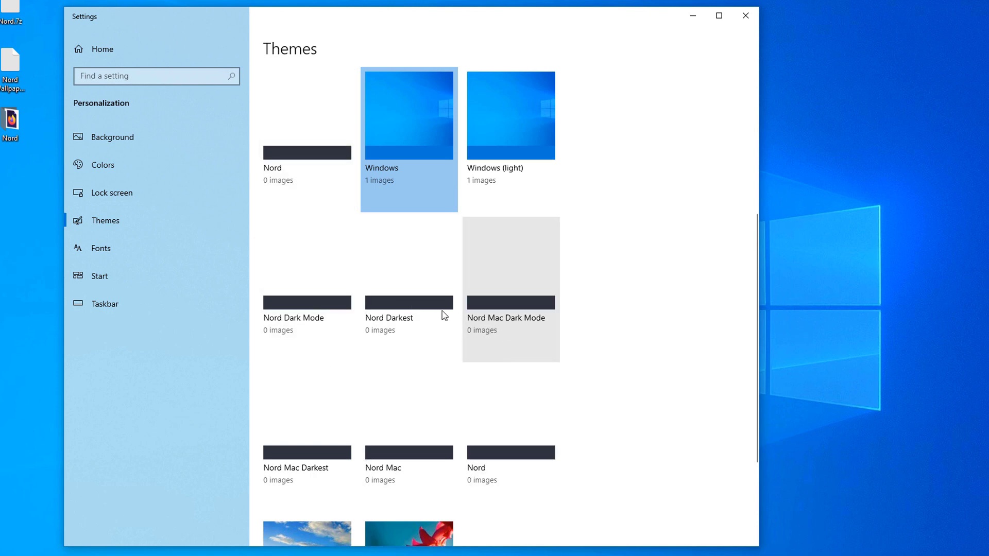
click(506, 446)
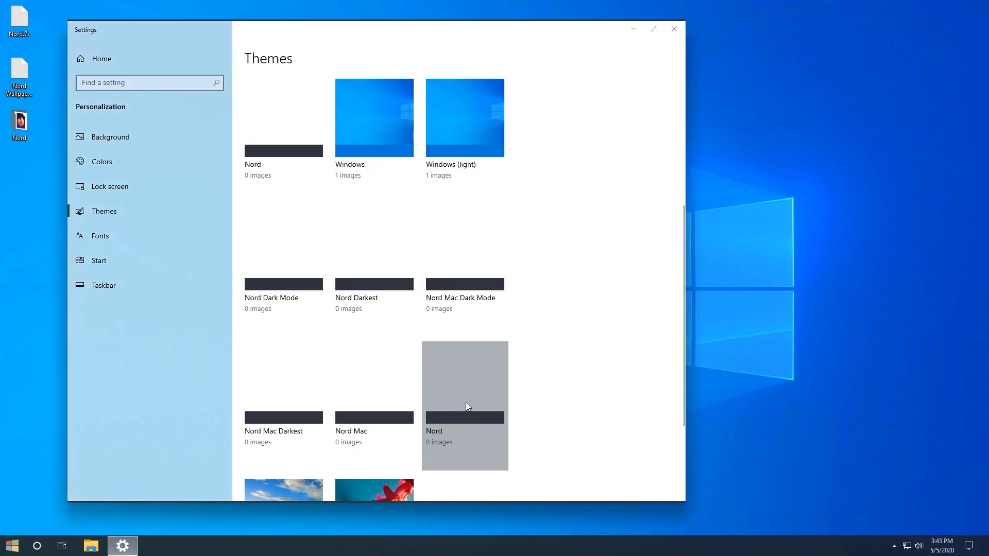
Step: Minimize Settings and examine the theme's look in the Start menu and the This PC window
click(634, 31)
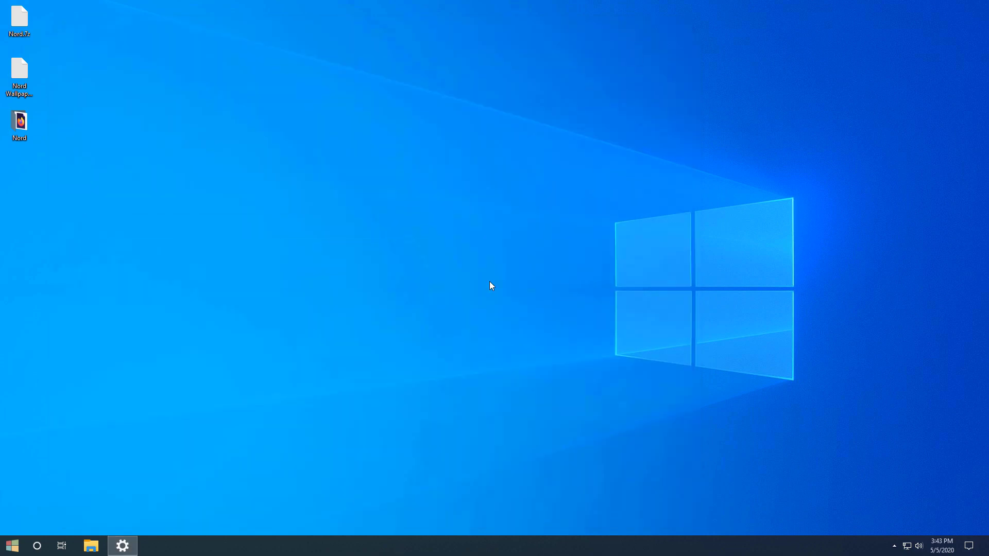
click(13, 545)
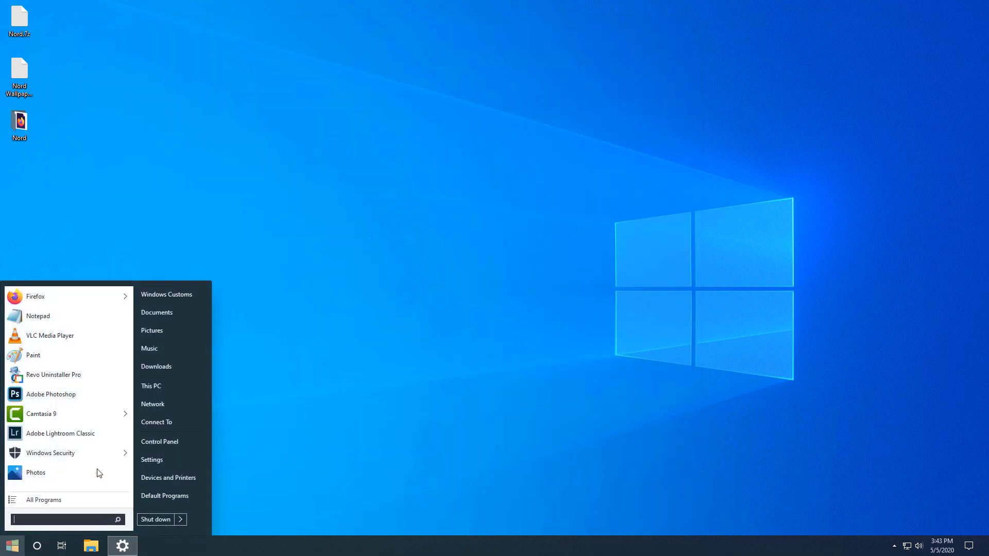
click(173, 388)
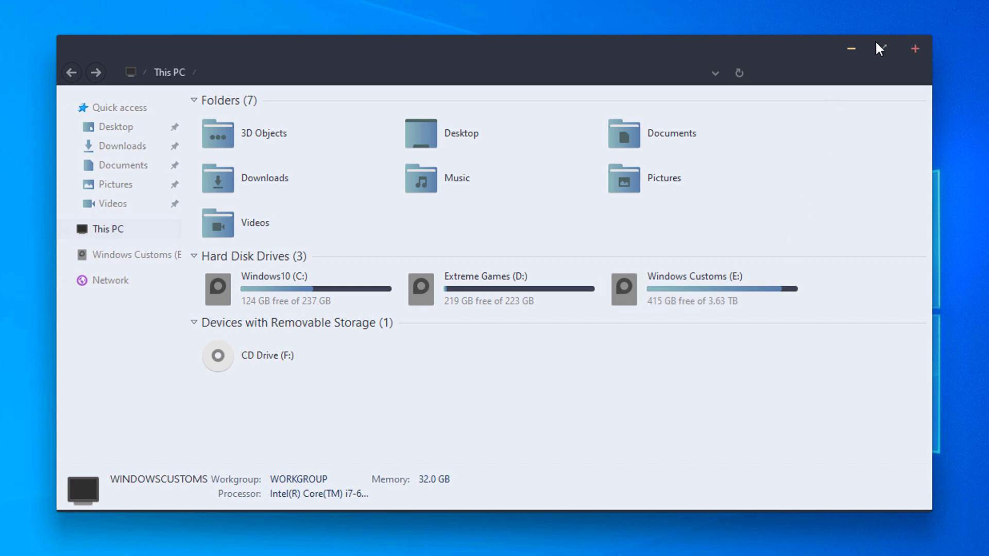
click(914, 48)
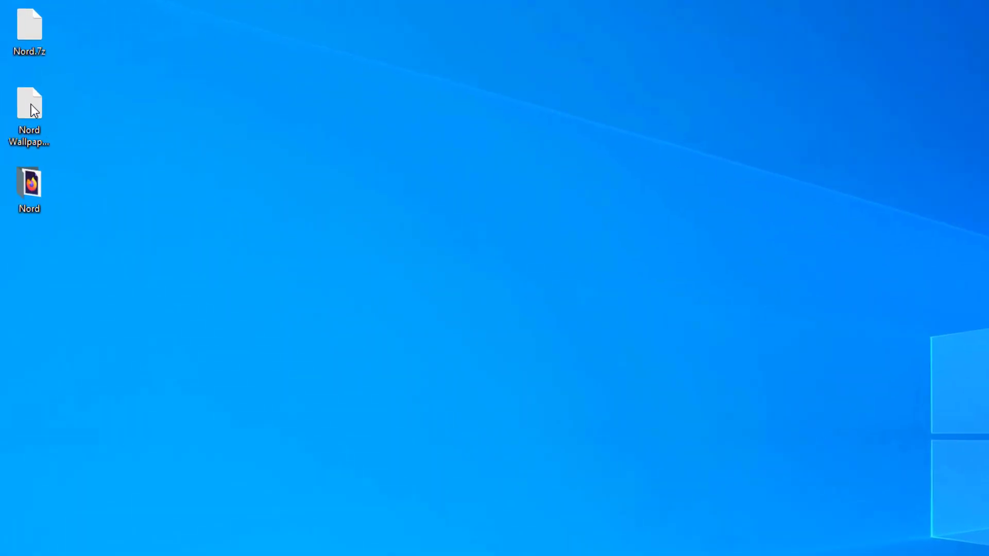
Step: Extract the Nord Wallpaper Pack archive on the desktop with 7-Zip
right_click(36, 121)
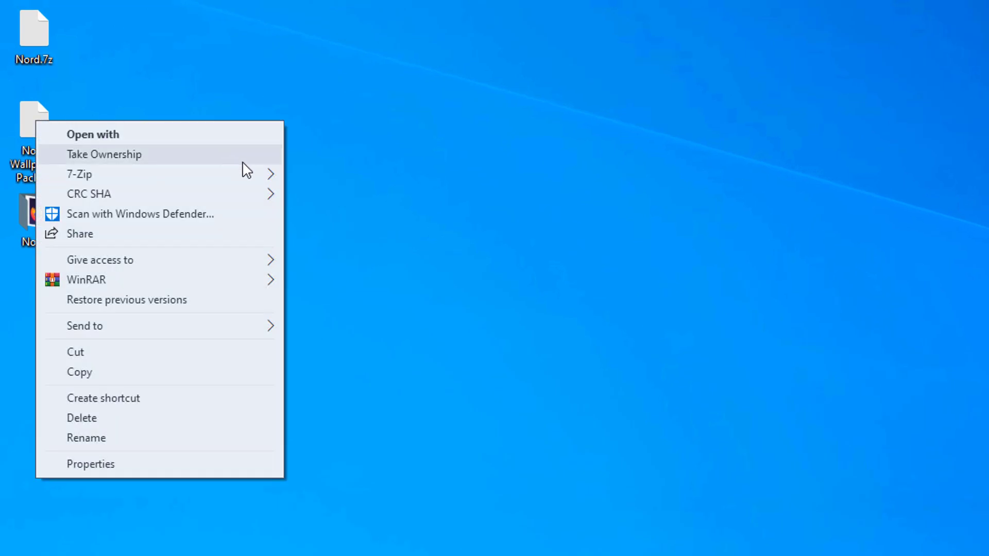
mouse_move(258, 175)
click(341, 236)
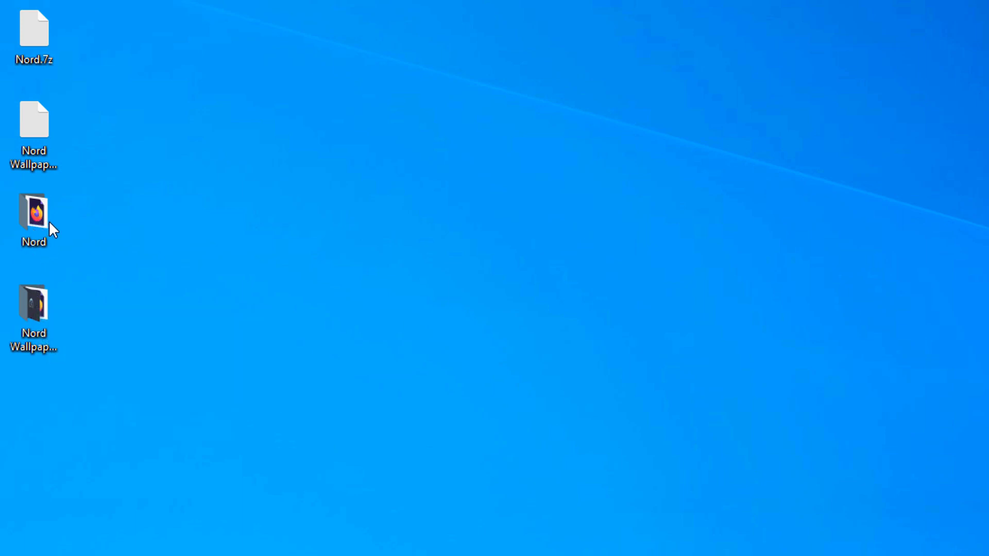
Step: Open the Windows Themes folder through the Themes shortcut in the extracted Nord > Themes folder
double_click(36, 212)
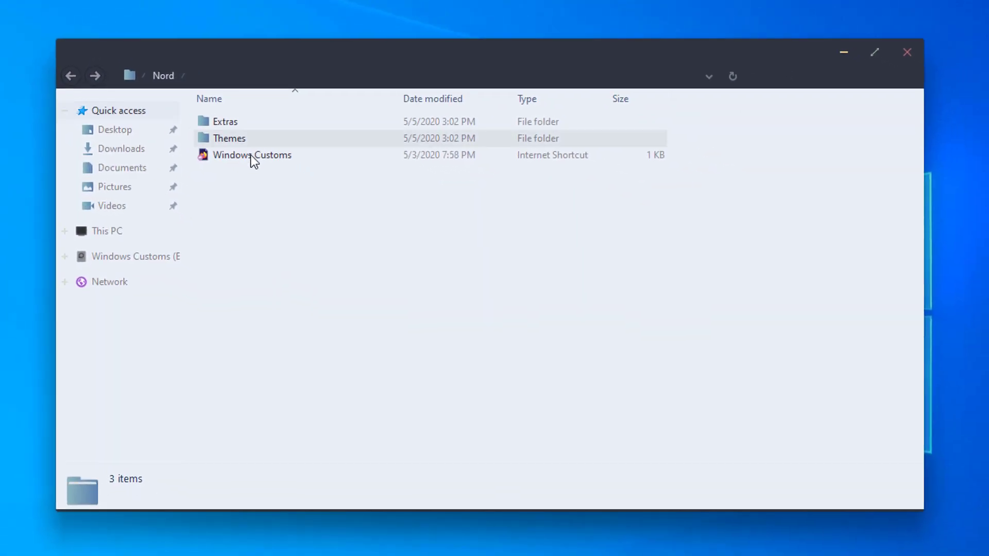
double_click(230, 138)
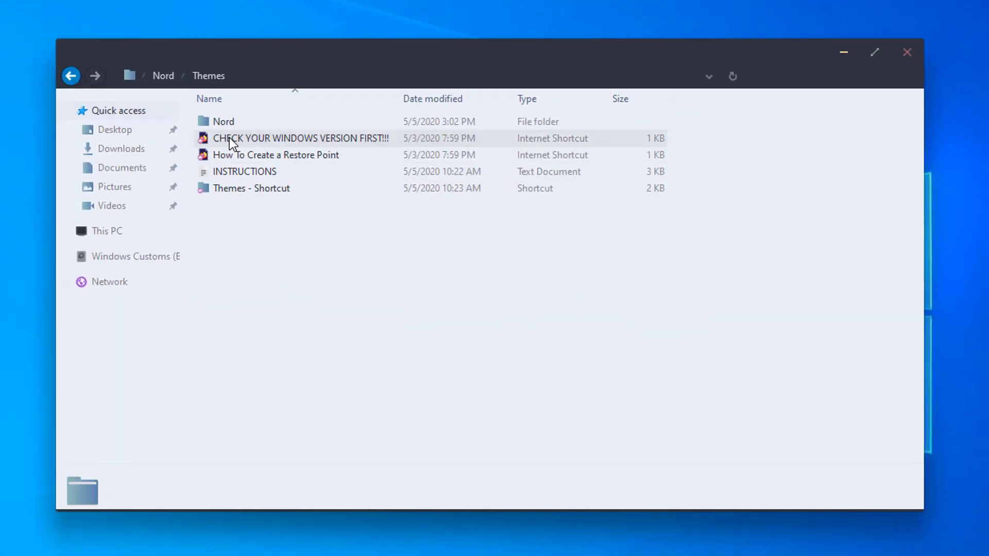
double_click(255, 189)
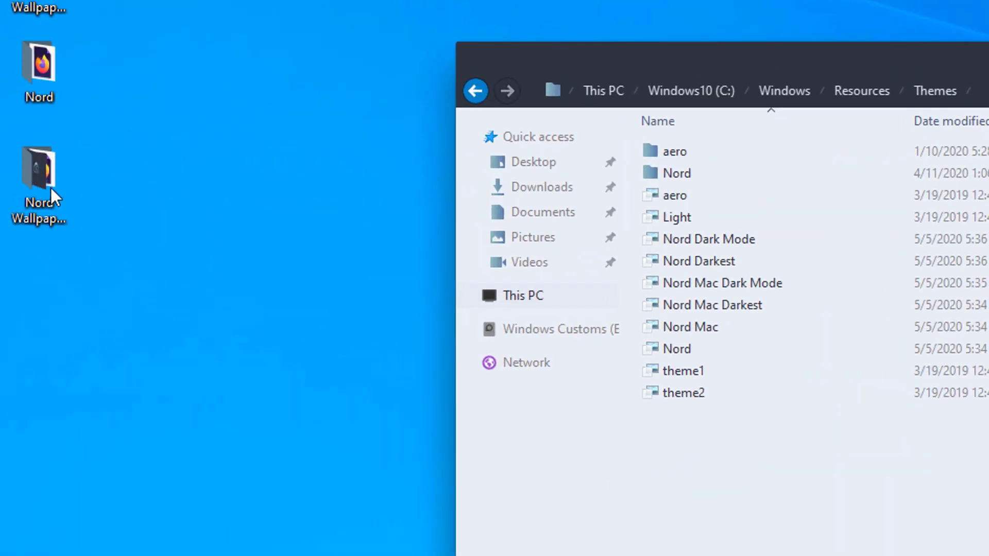
Step: Copy all the images in the extracted Nord Wallpaper Pack folder, leaving out the Windows Customs shortcut
double_click(37, 175)
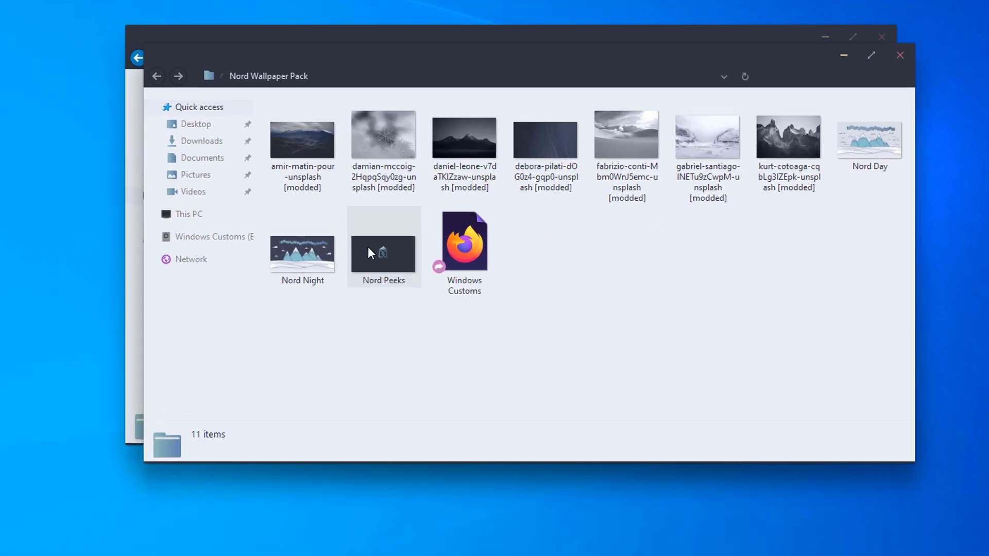
click(370, 254)
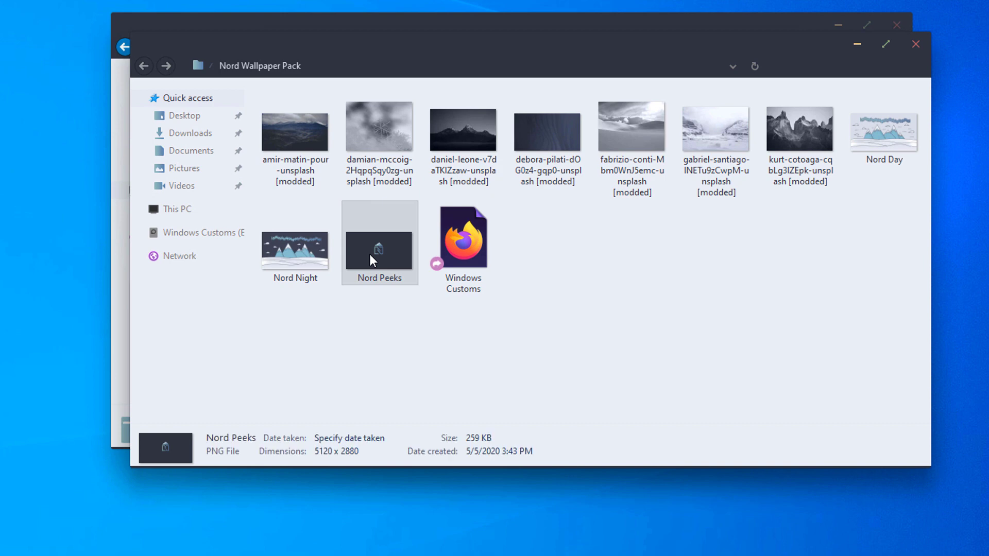
key(ctrl+a)
ctrl+click(488, 246)
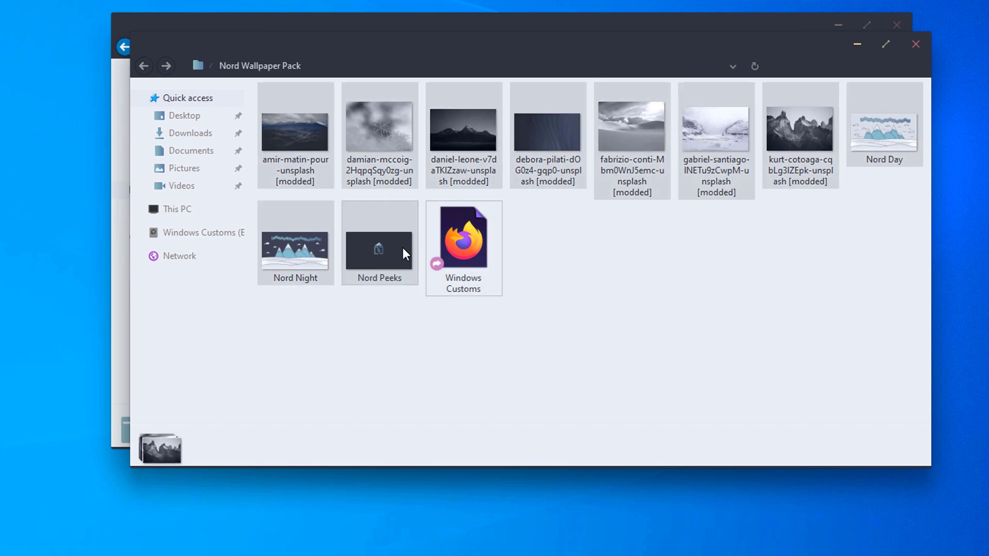
right_click(378, 249)
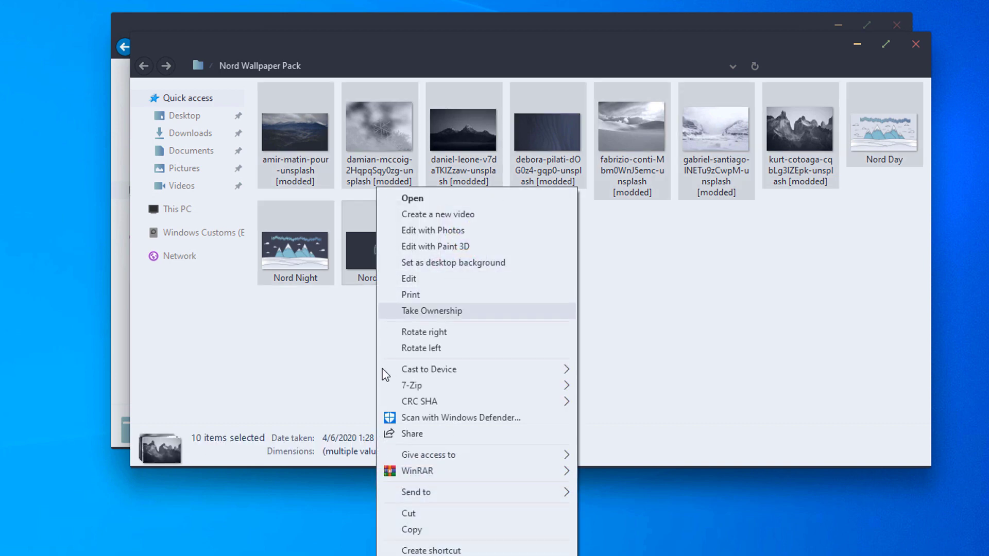
click(411, 529)
click(915, 45)
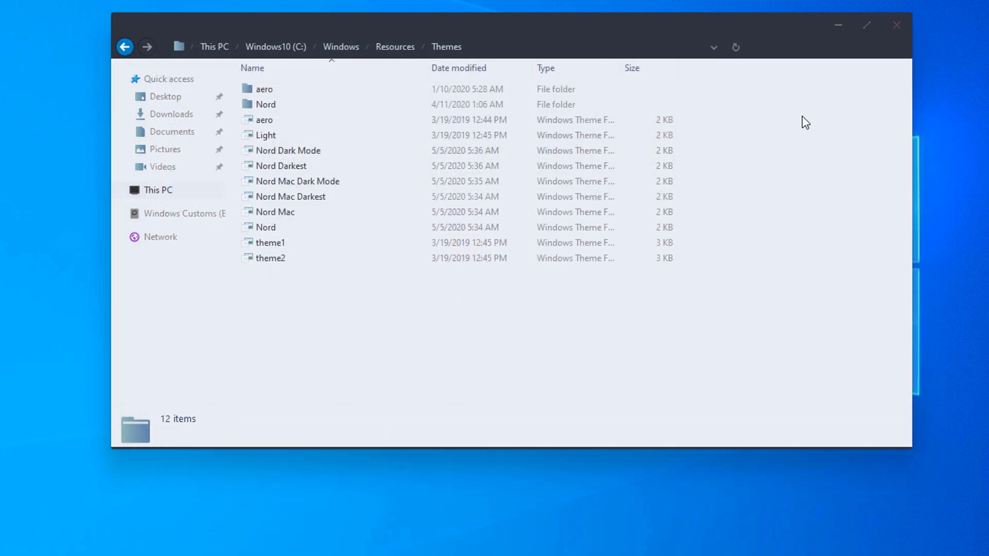
Step: Paste the copied wallpapers into C:\Windows\Resources\Themes\Nord\Wallpapers and close the folder window
double_click(284, 108)
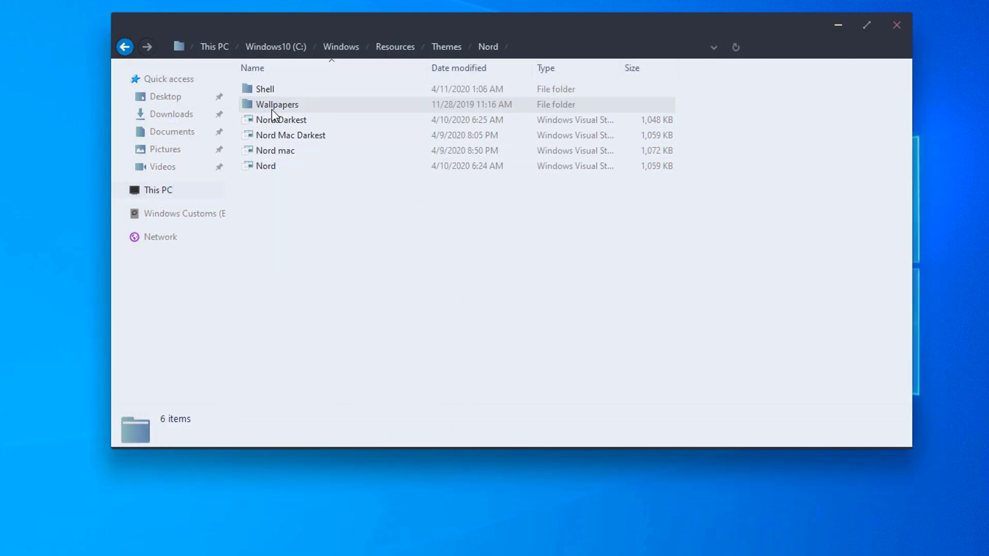
double_click(284, 107)
right_click(363, 194)
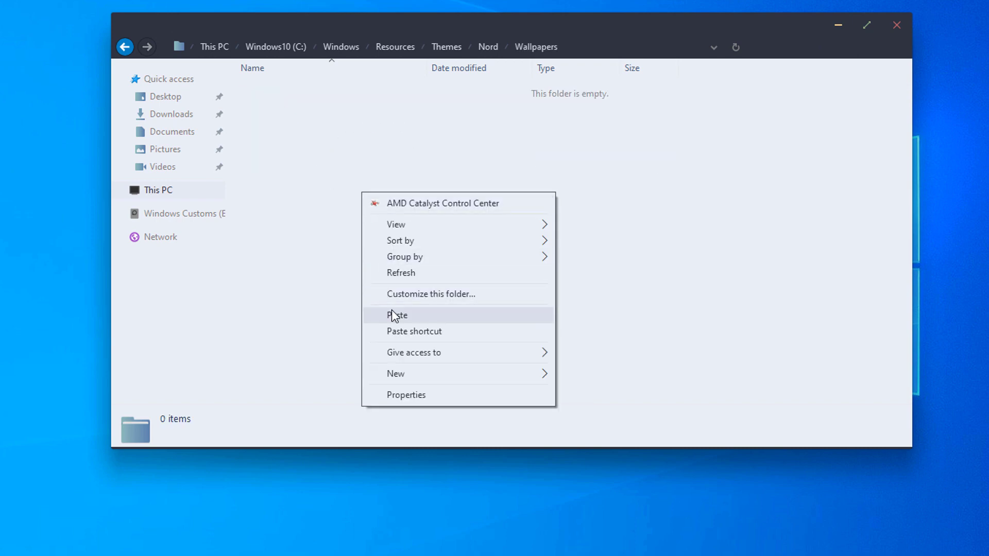
click(395, 315)
click(123, 192)
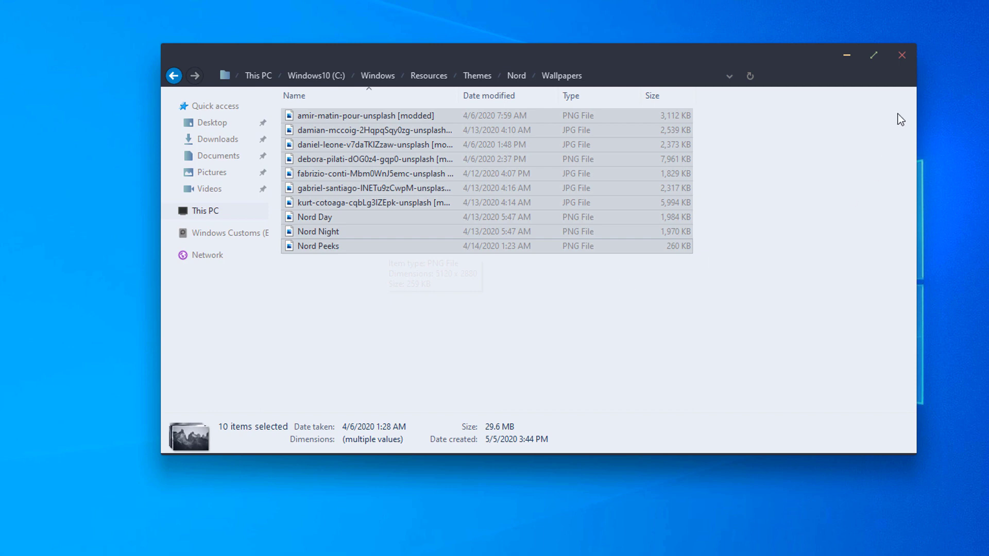
click(901, 61)
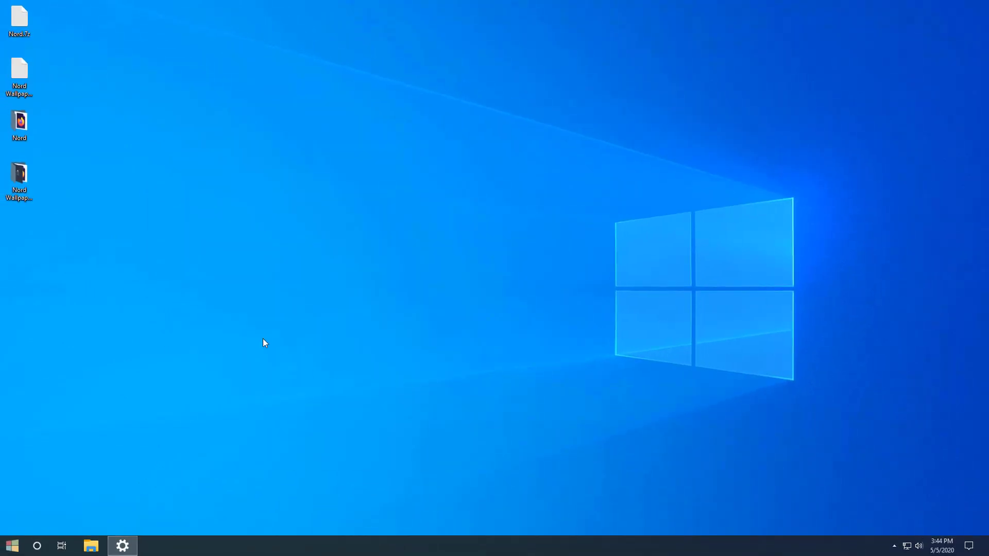
Step: Apply the Nord Dark Mode theme in the Windows personalization theme settings
right_click(257, 314)
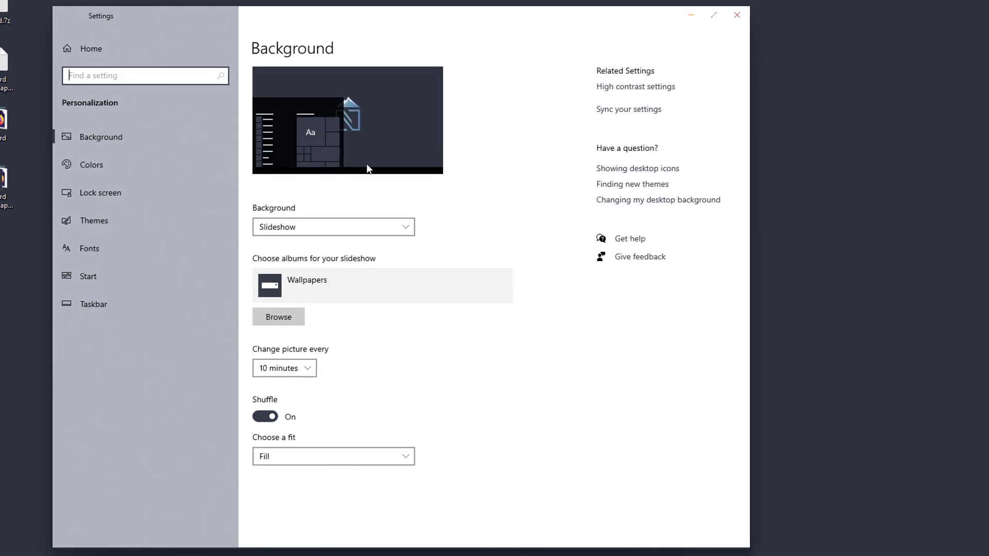
click(102, 226)
scroll(378, 350, down, 6)
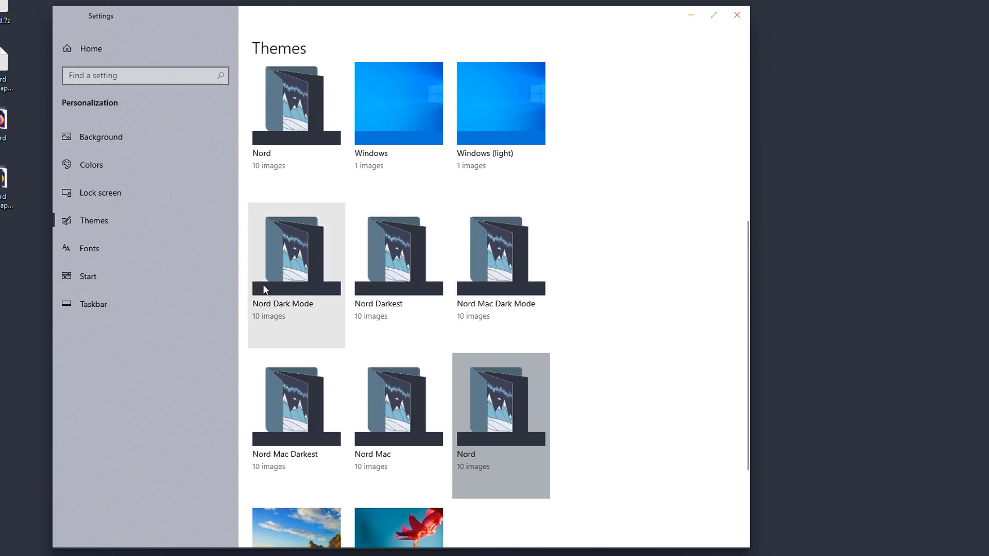
click(288, 262)
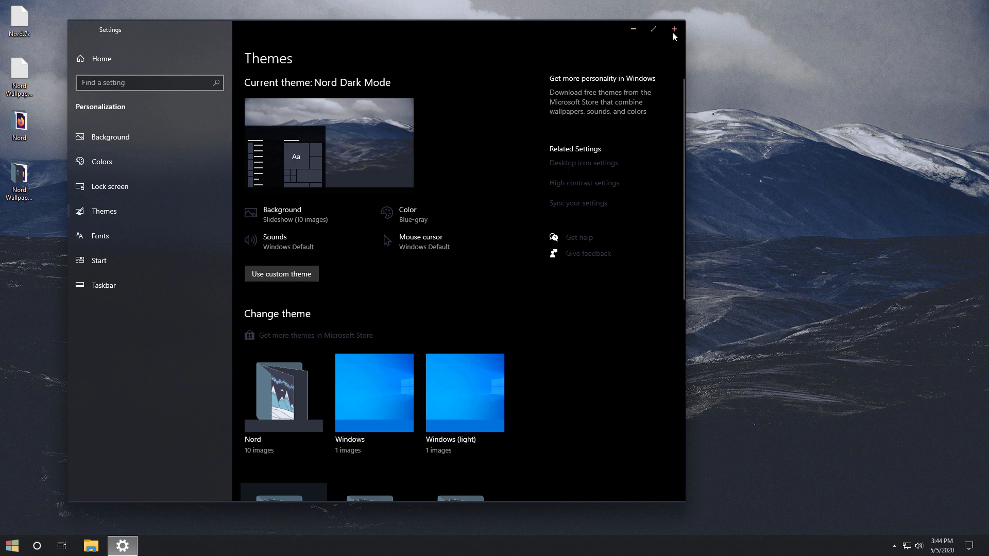
Step: Minimize the Settings window, open This PC to check the themed folder window, and close it
click(630, 29)
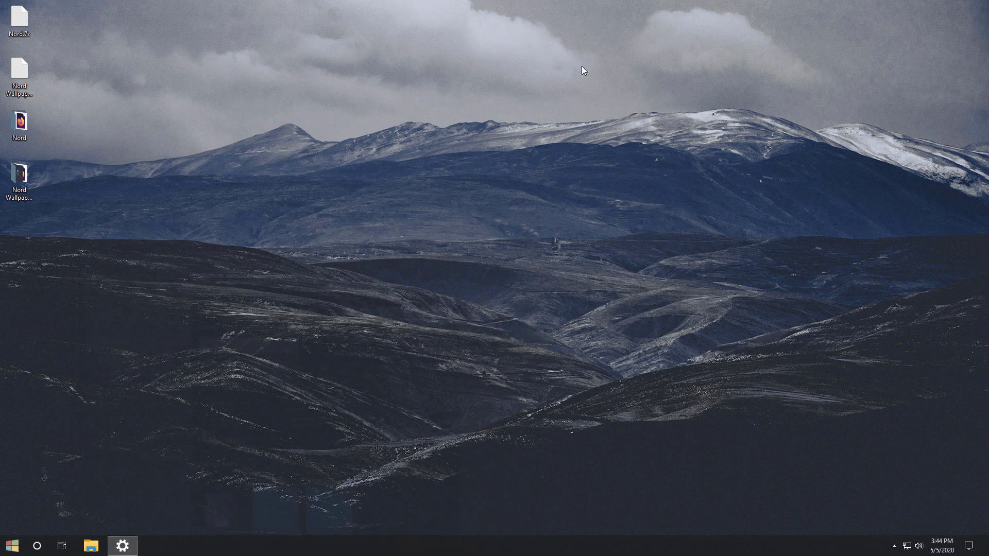
click(12, 542)
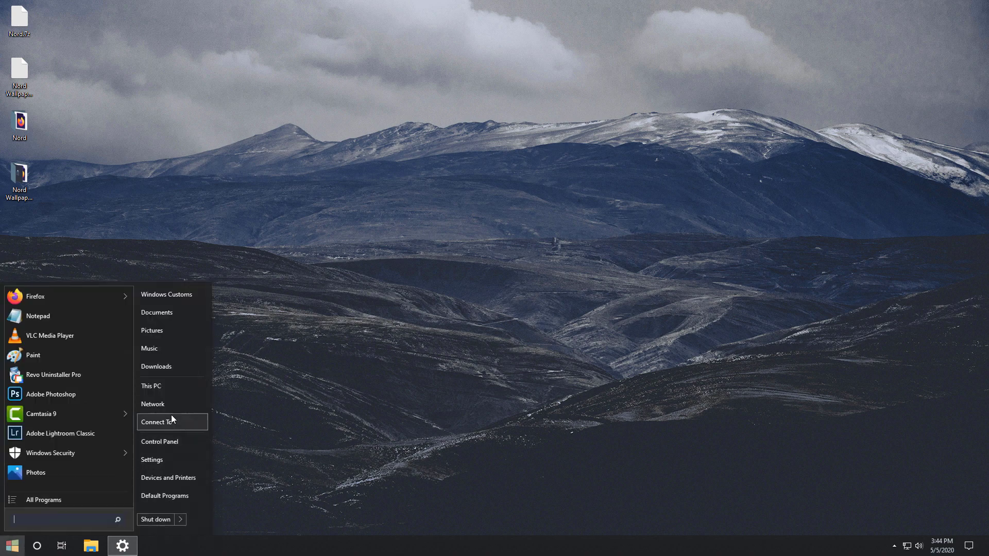
click(173, 387)
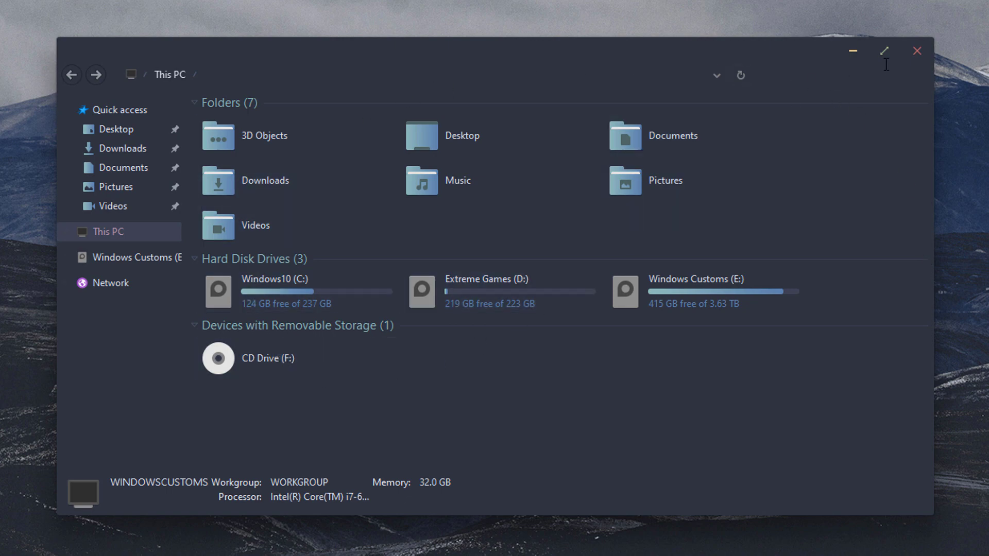
click(914, 49)
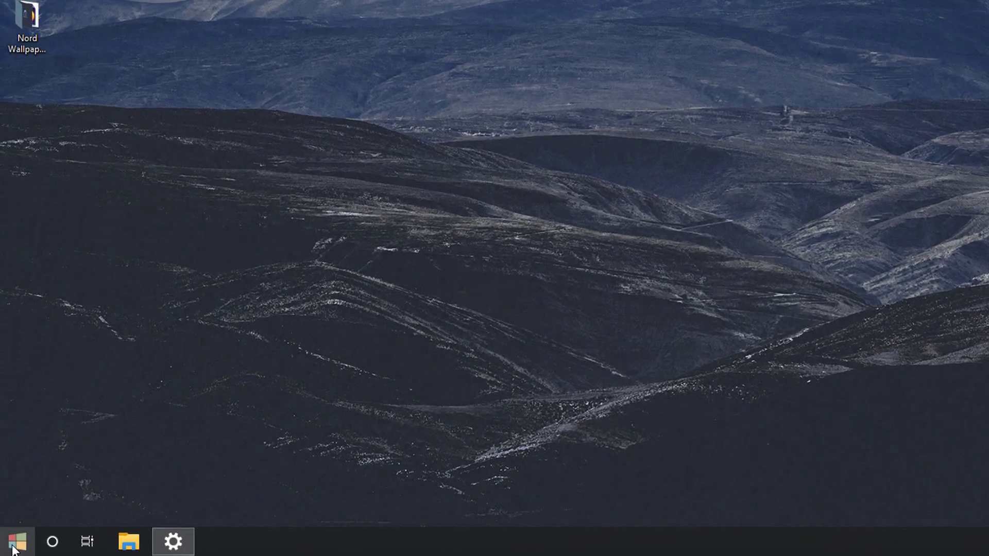
Step: Apply the Nord visual style with the Windows 10 button in the StartIsBack appearance configuration
click(12, 546)
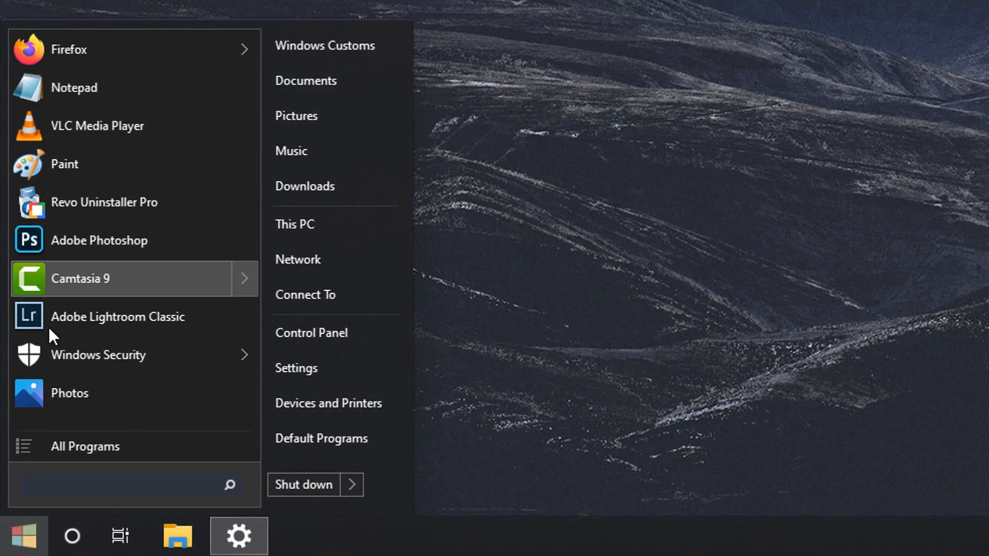
right_click(382, 484)
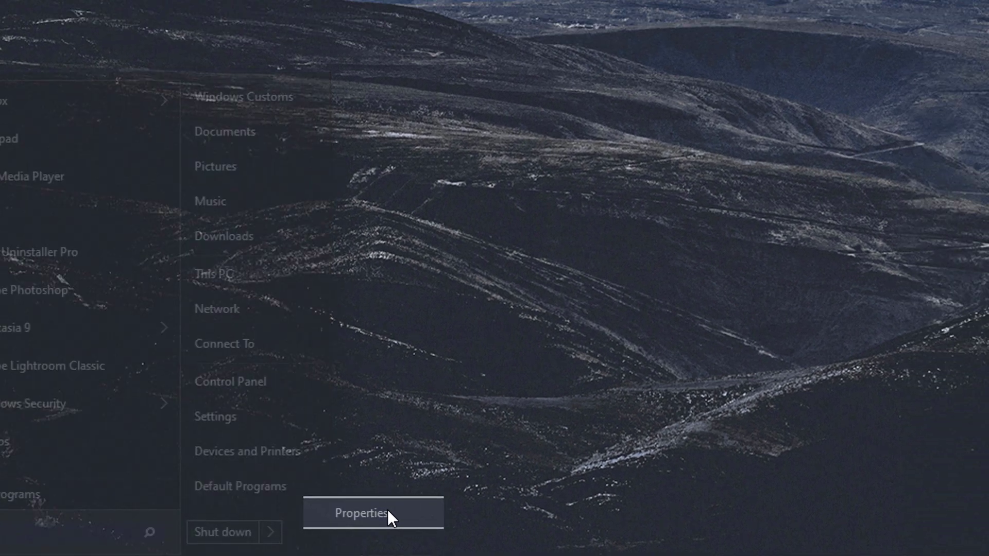
click(470, 464)
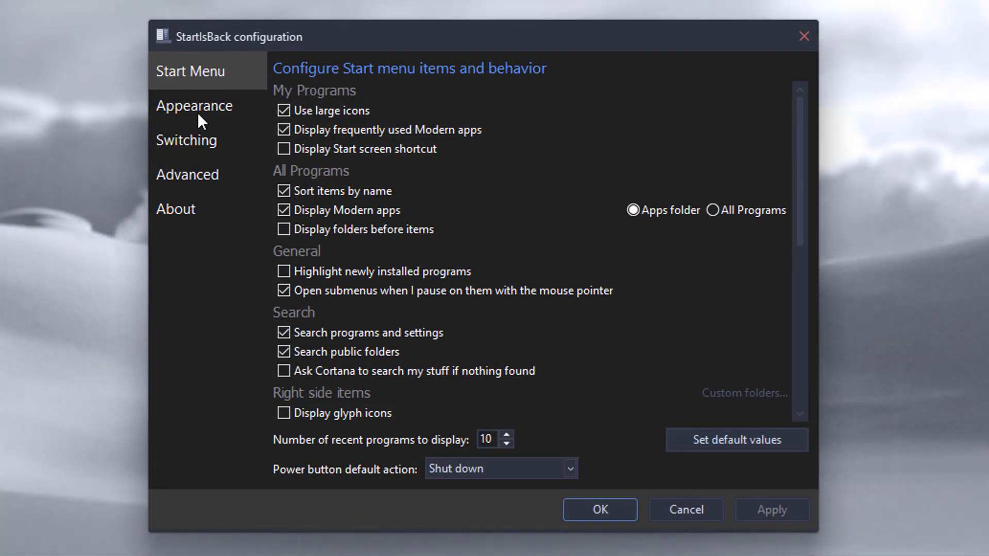
click(193, 107)
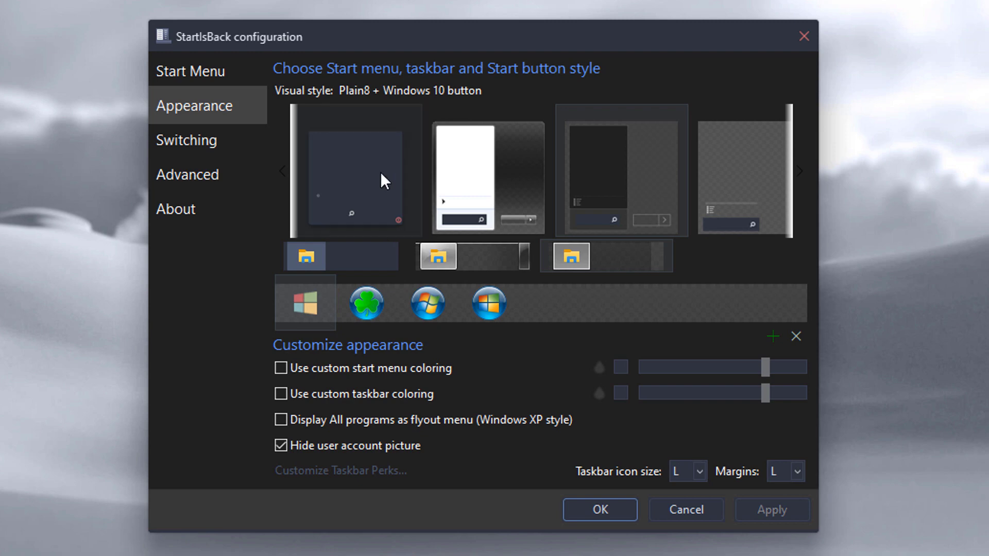
click(378, 202)
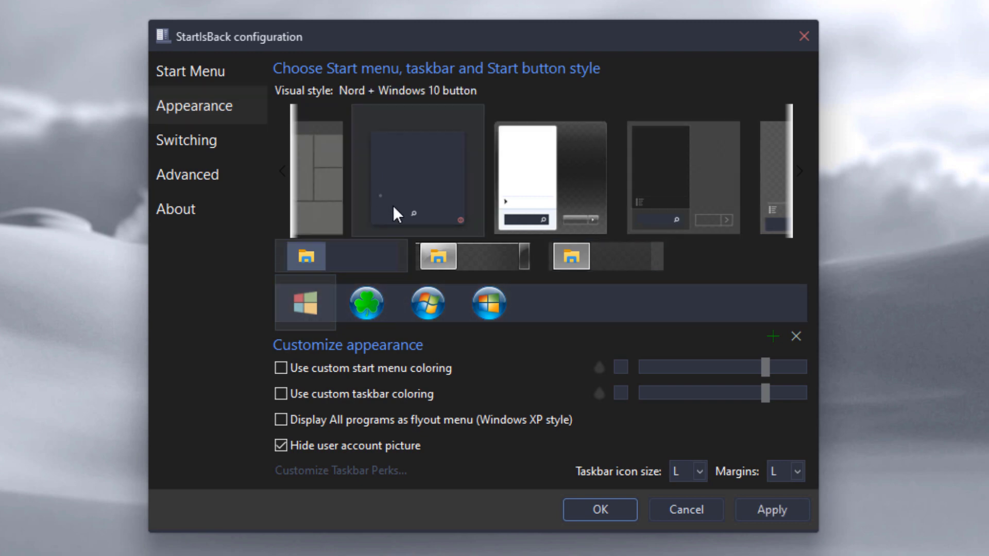
click(768, 511)
click(600, 503)
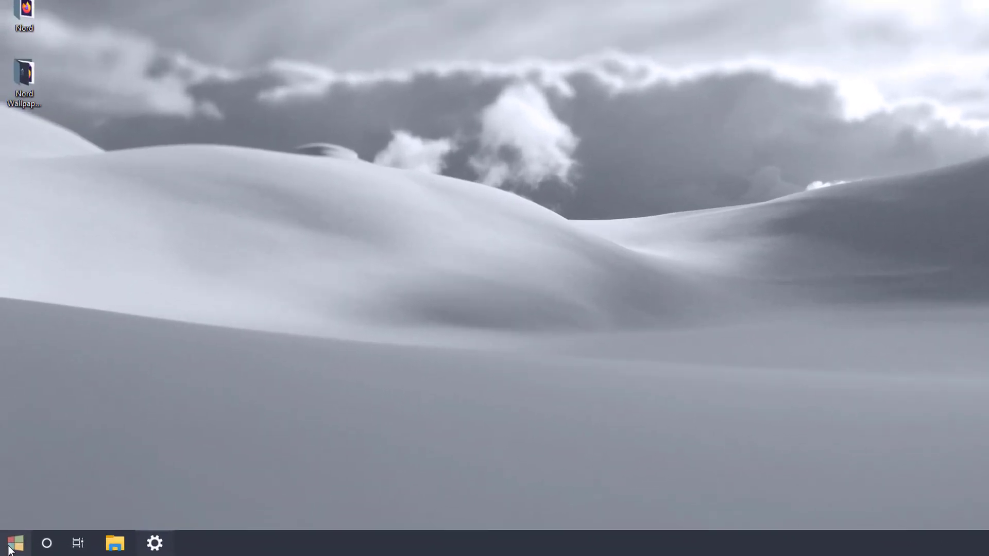
Step: Inspect the restyled Start menu and a This PC window, both maximized and at normal size, and close the window
click(13, 545)
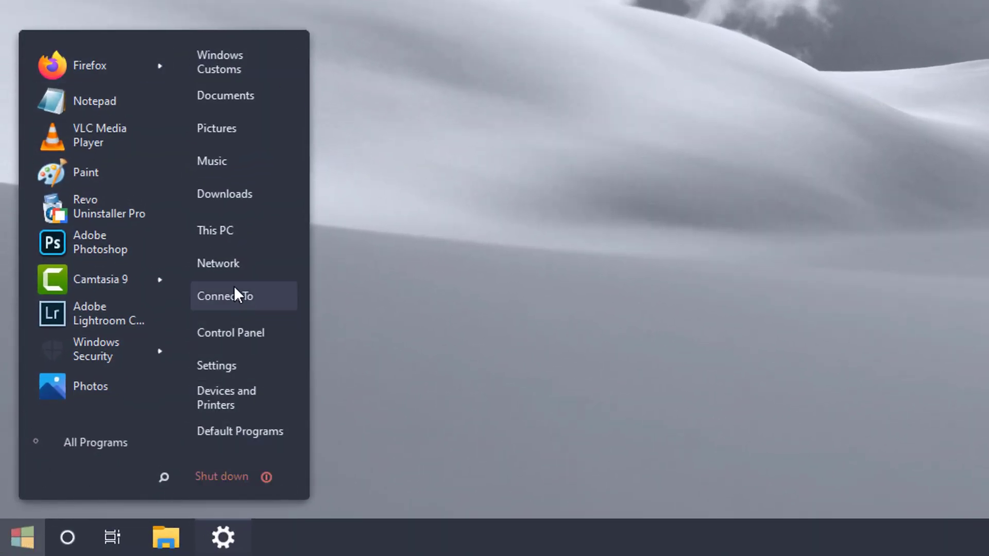
click(230, 235)
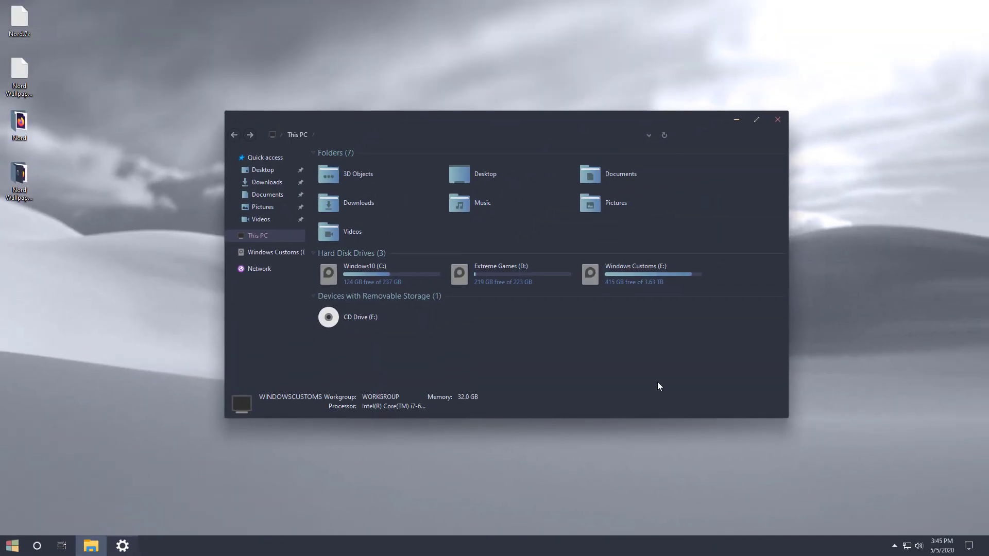
drag(572, 120, 585, 4)
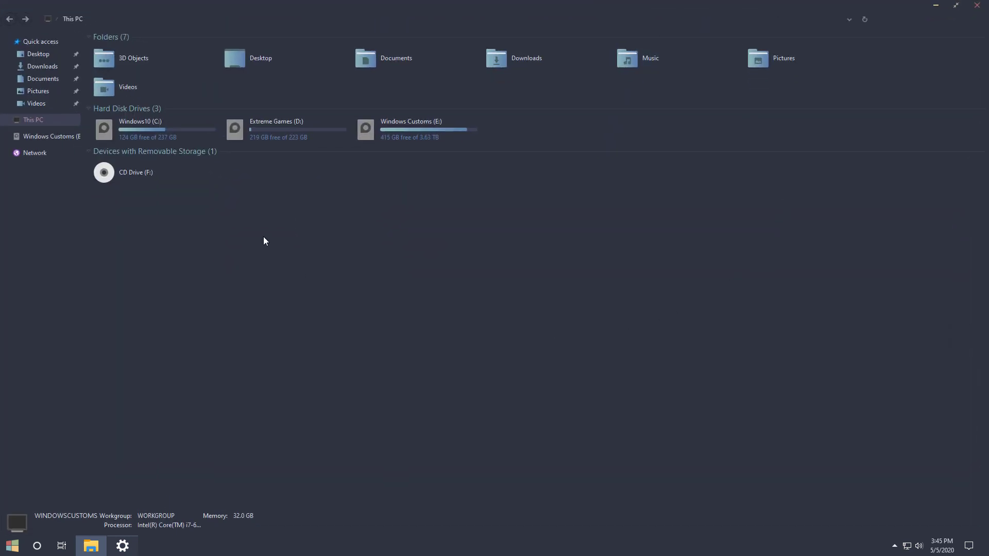
drag(267, 214, 473, 294)
click(956, 6)
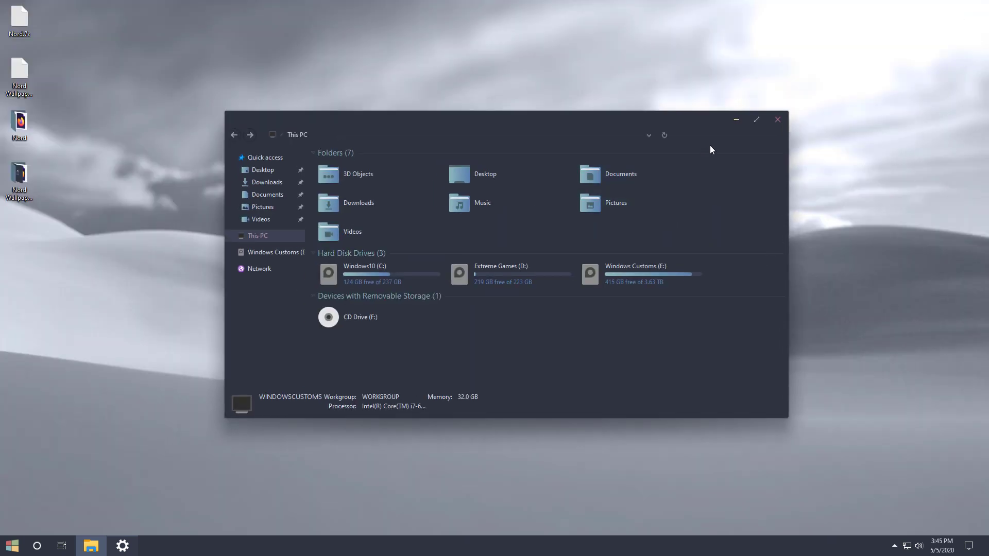
click(781, 125)
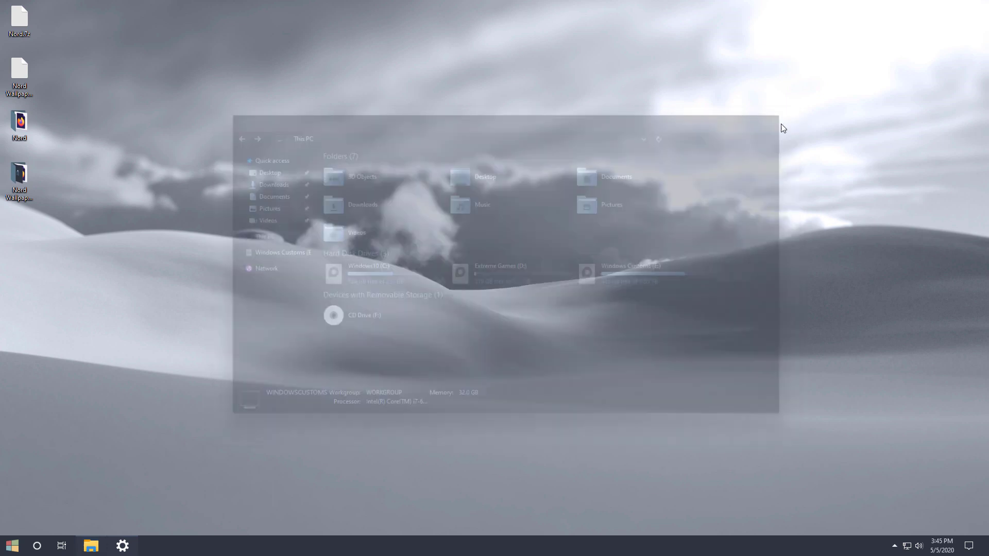